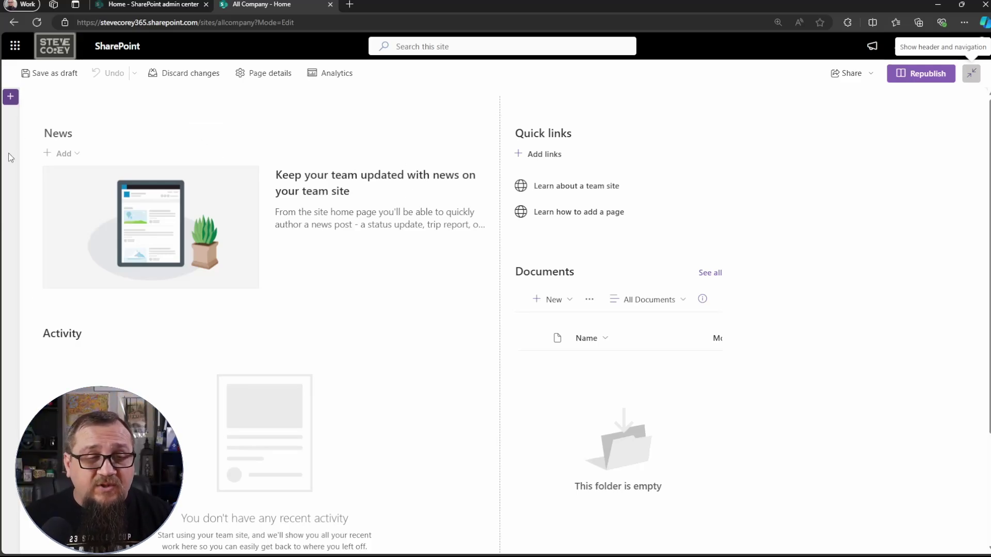
Replace the top section's constellation-lines background with an uploaded starry night-sky image.
{"action": "left_click", "coordinate": [10, 115]}
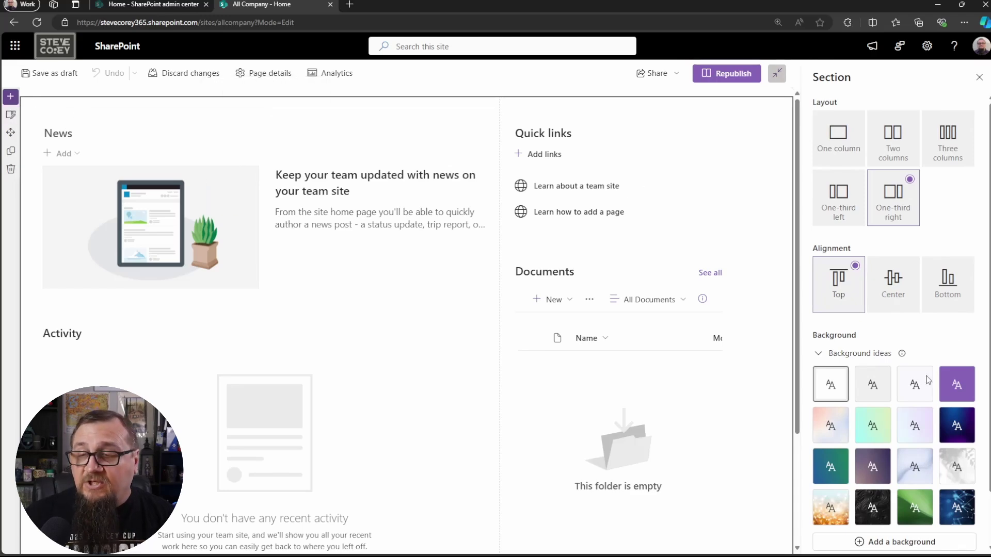
{"action": "scroll", "coordinate": [845, 339], "scroll_direction": "down", "scroll_amount": 1}
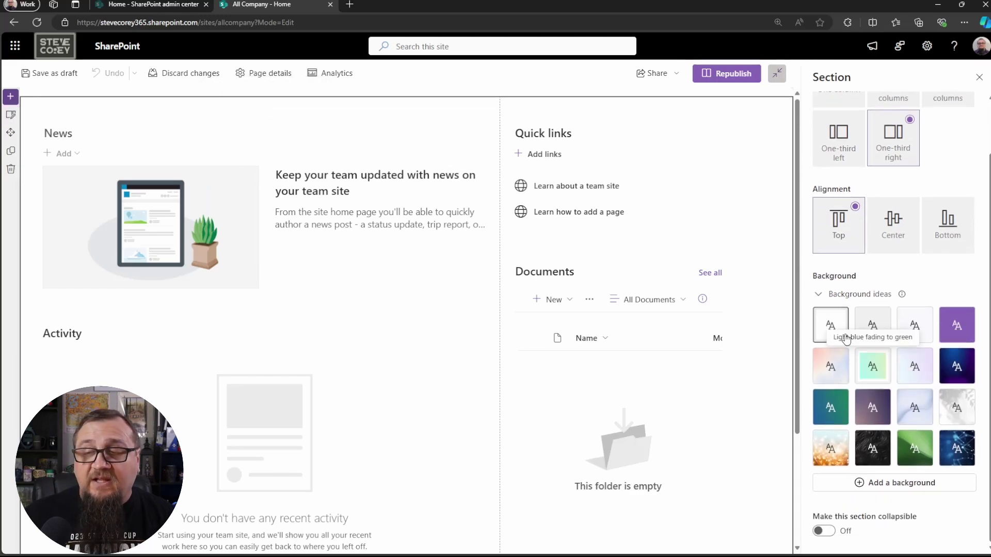
{"action": "left_click", "coordinate": [957, 448]}
{"action": "scroll", "coordinate": [960, 454], "scroll_direction": "down", "scroll_amount": 2}
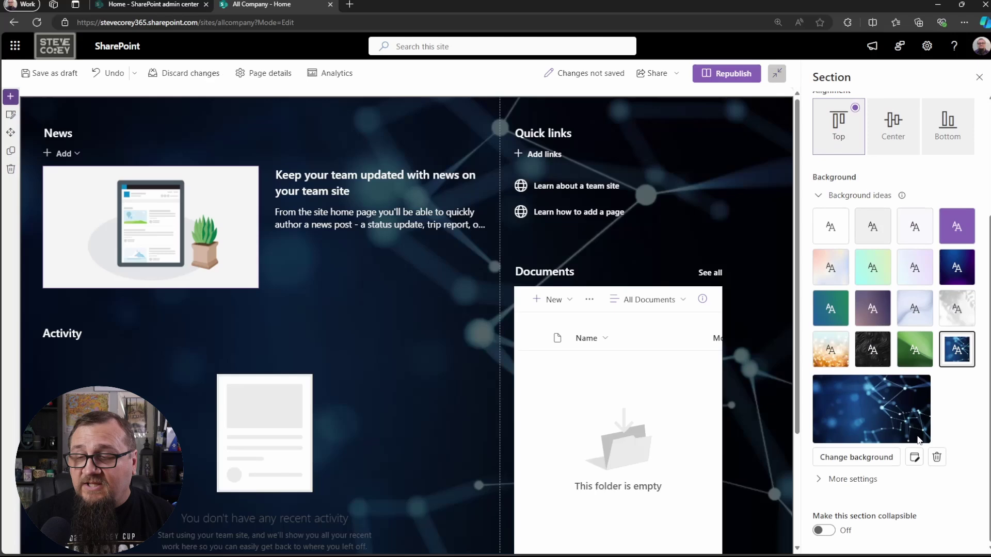
{"action": "left_click", "coordinate": [855, 458]}
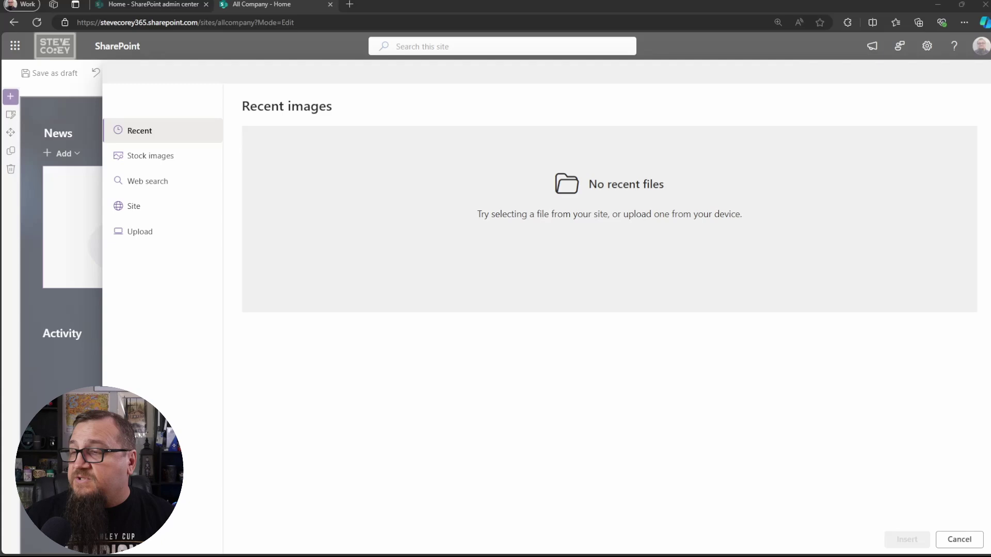
{"action": "left_click", "coordinate": [145, 232]}
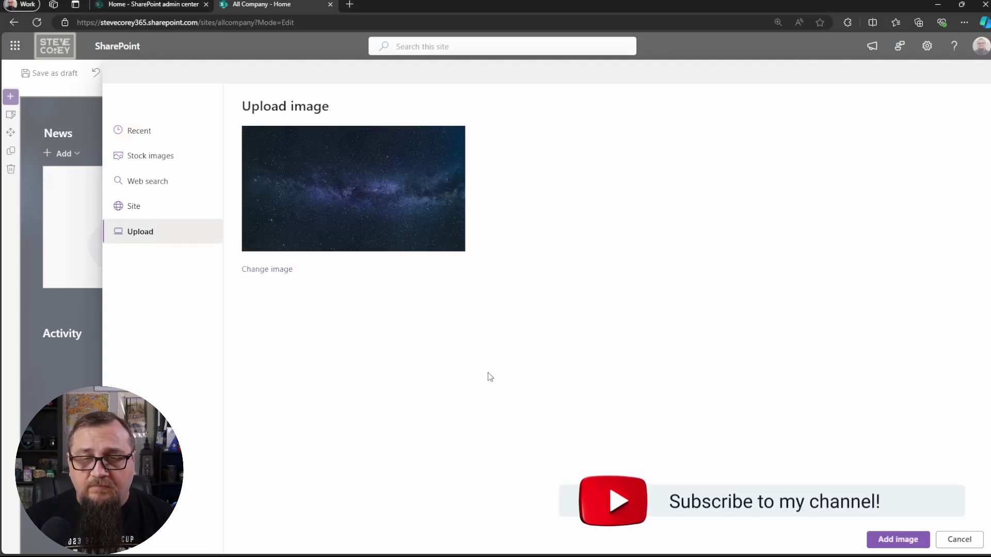
{"action": "left_click", "coordinate": [901, 539]}
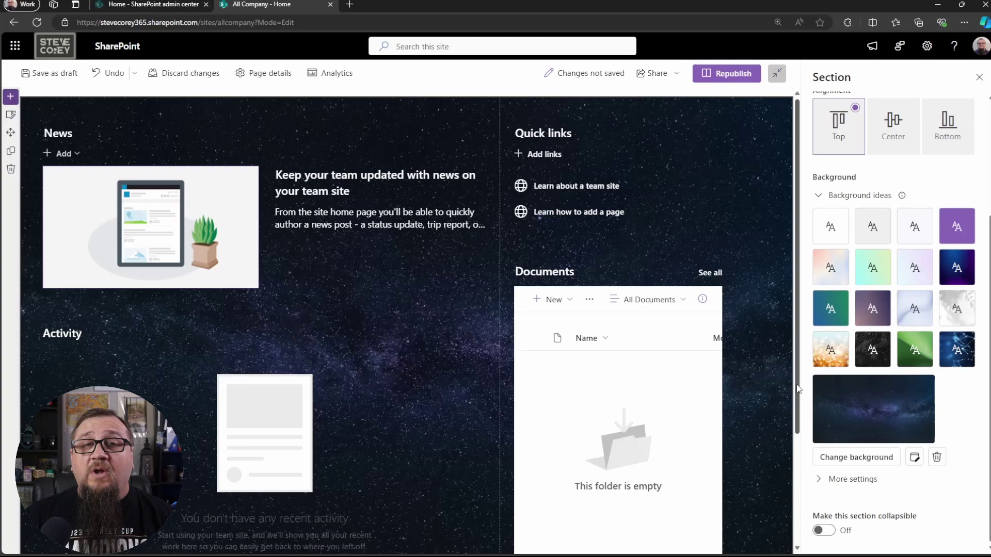
Delete the Activity web part, then undo to restore it.
{"action": "scroll", "coordinate": [422, 346], "scroll_direction": "down", "scroll_amount": 3}
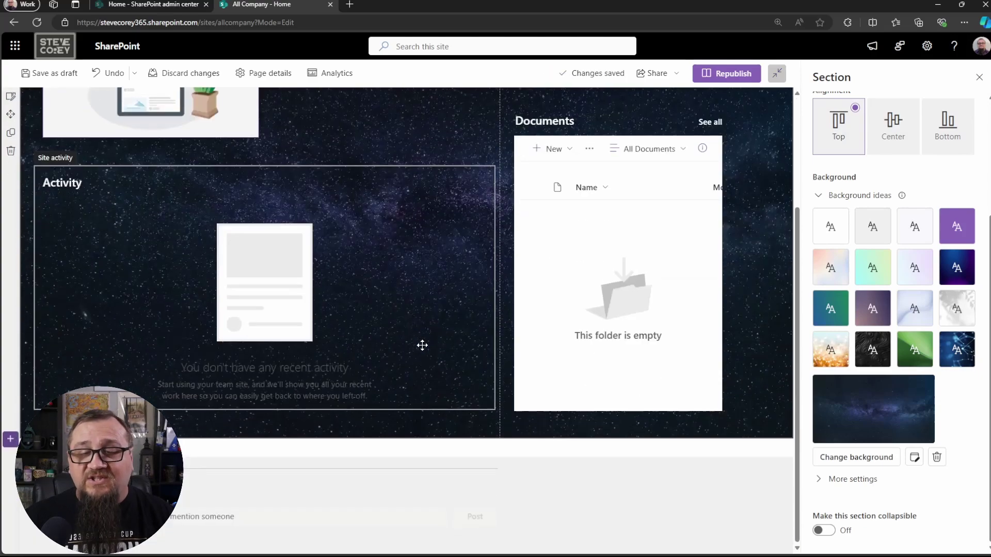
{"action": "scroll", "coordinate": [343, 347], "scroll_direction": "up", "scroll_amount": 3}
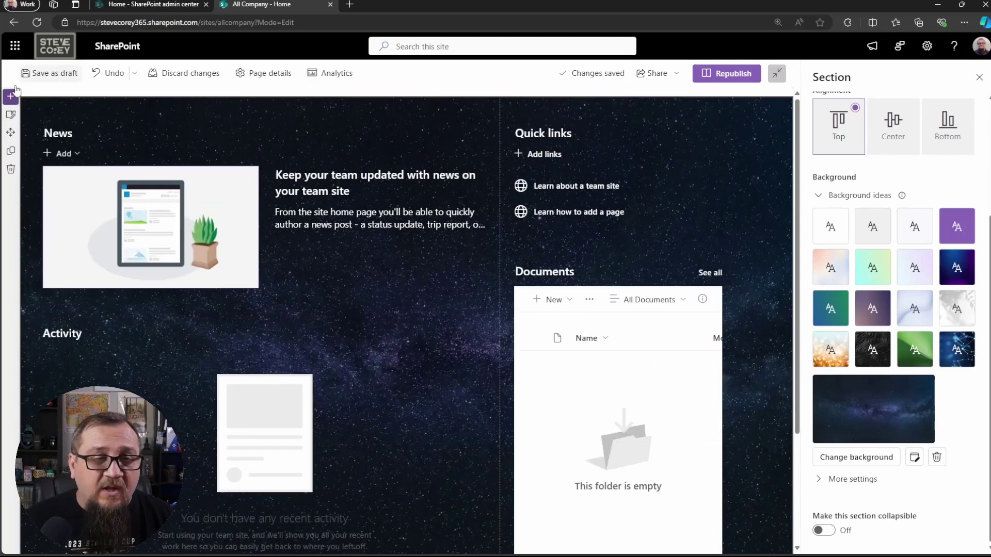
{"action": "left_click", "coordinate": [337, 379]}
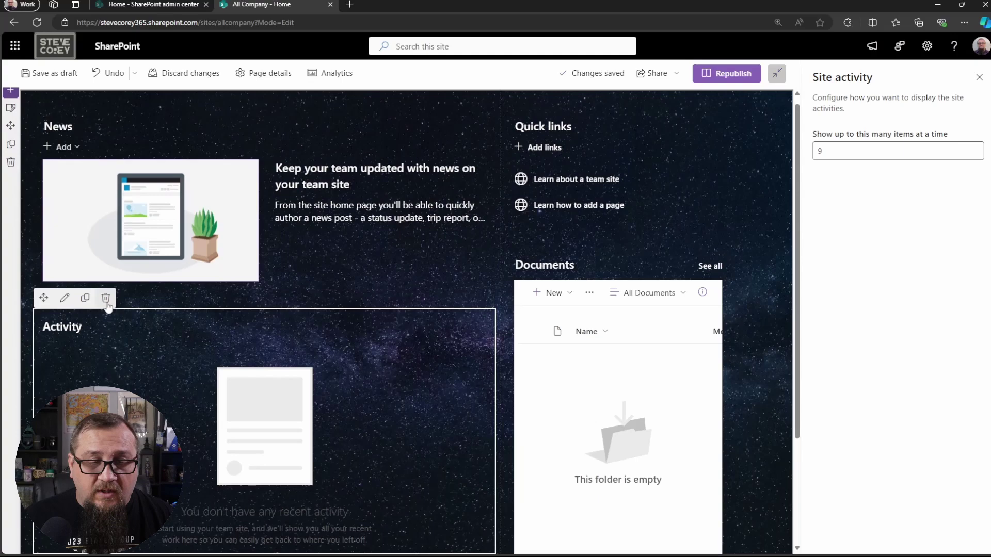
{"action": "left_click", "coordinate": [106, 297]}
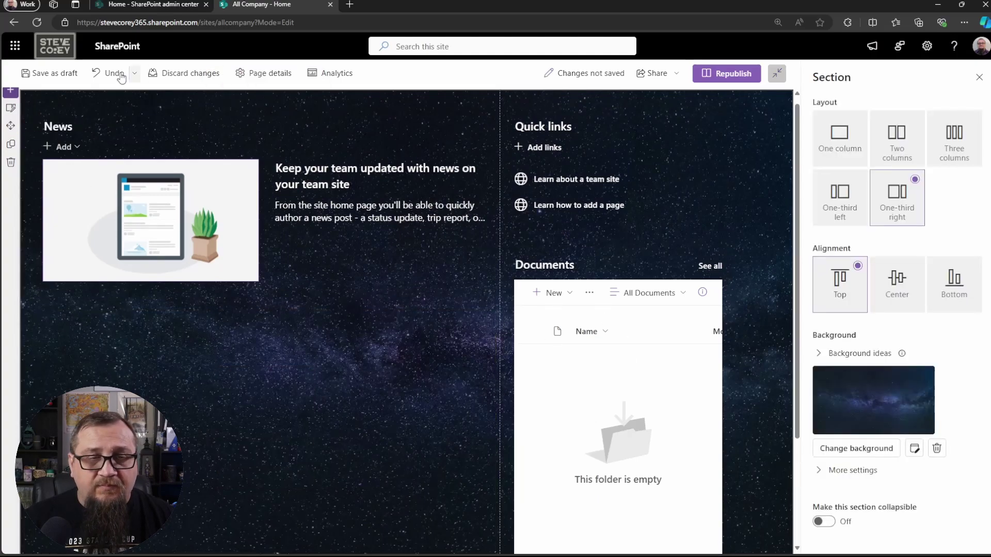
{"action": "left_click", "coordinate": [98, 74]}
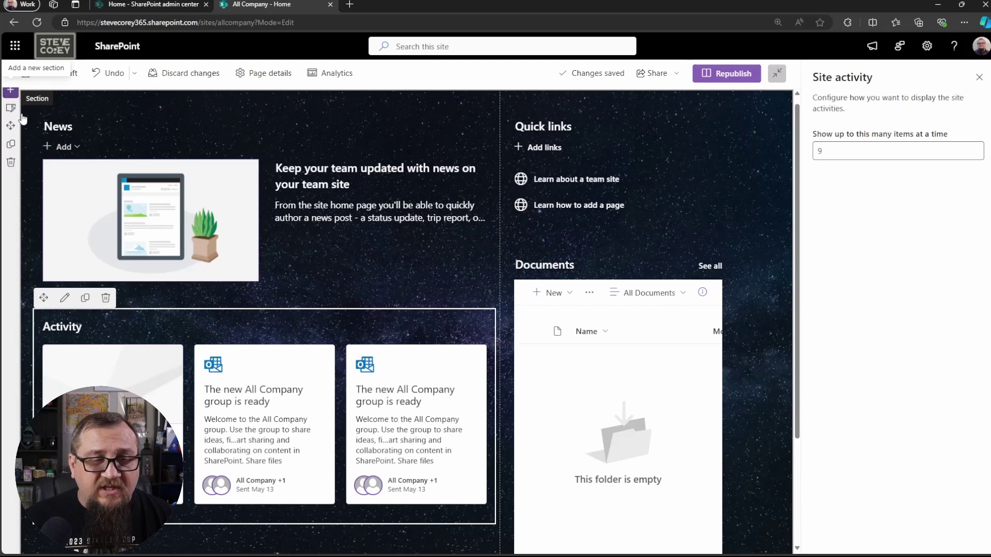
Add a two-column section below and drag Activity into the left column and Documents into the right.
{"action": "scroll", "coordinate": [79, 329], "scroll_direction": "down", "scroll_amount": 3}
{"action": "left_click", "coordinate": [10, 439]}
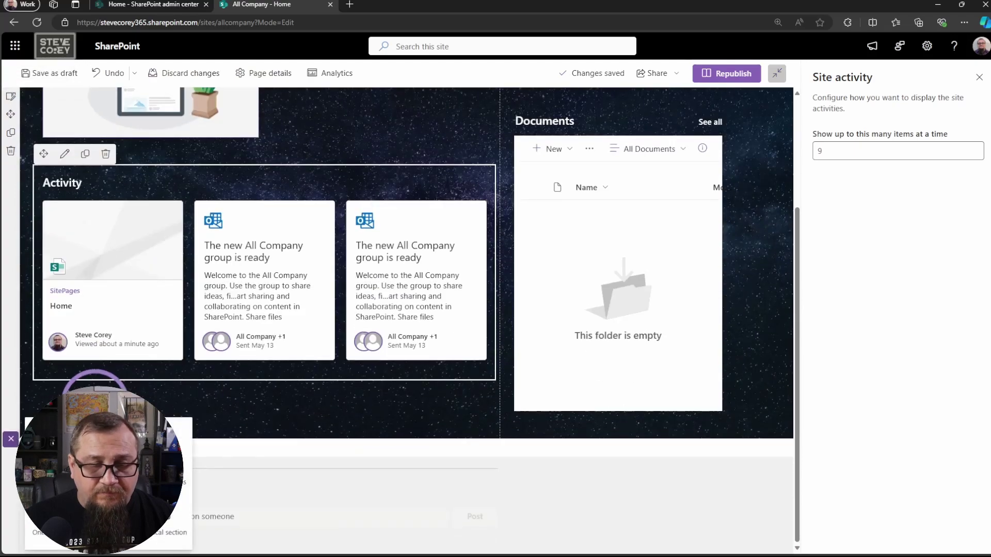
{"action": "left_click", "coordinate": [149, 449]}
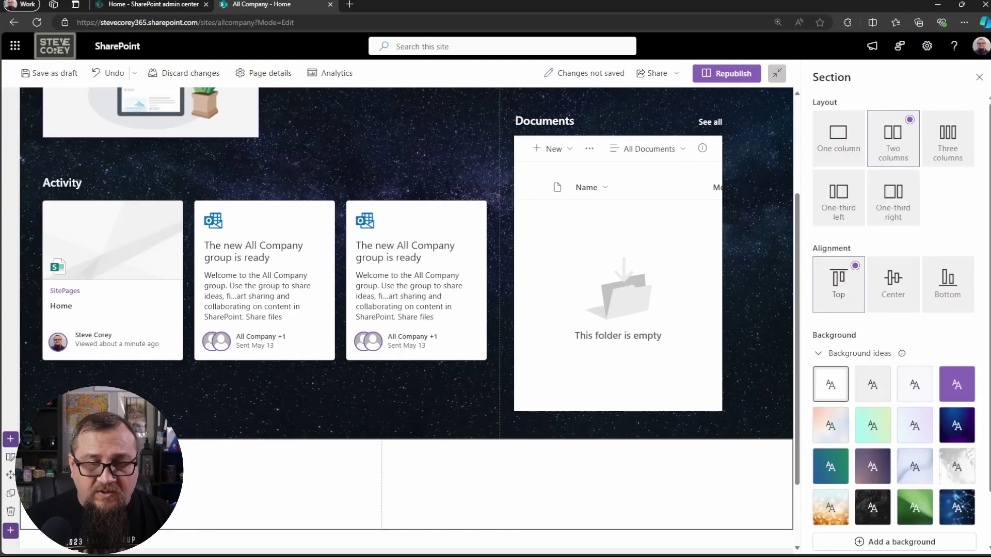
{"action": "left_click", "coordinate": [44, 151]}
{"action": "left_click_drag", "start_coordinate": [44, 151], "coordinate": [207, 451]}
{"action": "left_click", "coordinate": [518, 99]}
{"action": "left_click_drag", "start_coordinate": [518, 99], "coordinate": [460, 444]}
{"action": "scroll", "coordinate": [335, 399], "scroll_direction": "up", "scroll_amount": 2}
{"action": "scroll", "coordinate": [335, 400], "scroll_direction": "up", "scroll_amount": 1}
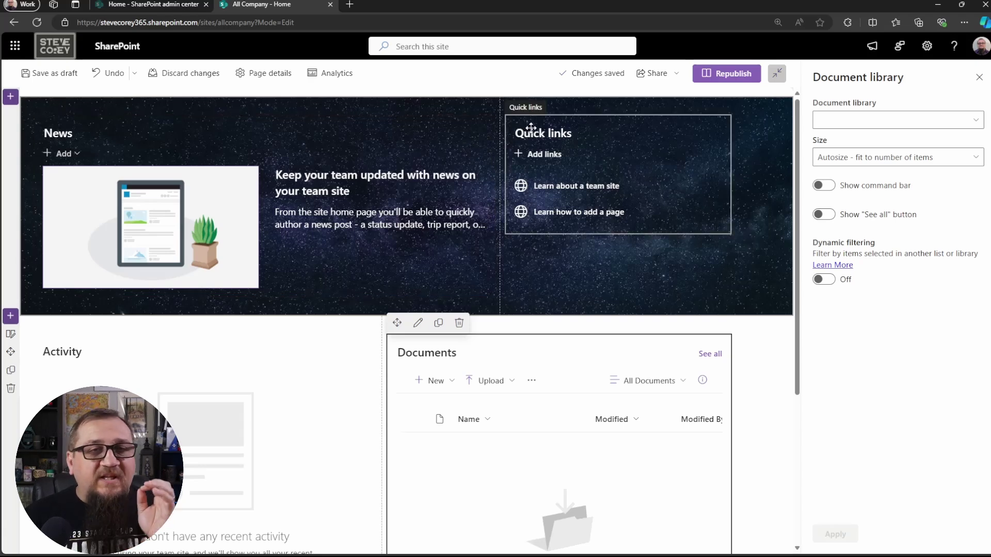
Add an Image web part to the right column showing the hand-and-lens city-lights stock photo.
{"action": "left_click", "coordinate": [618, 104]}
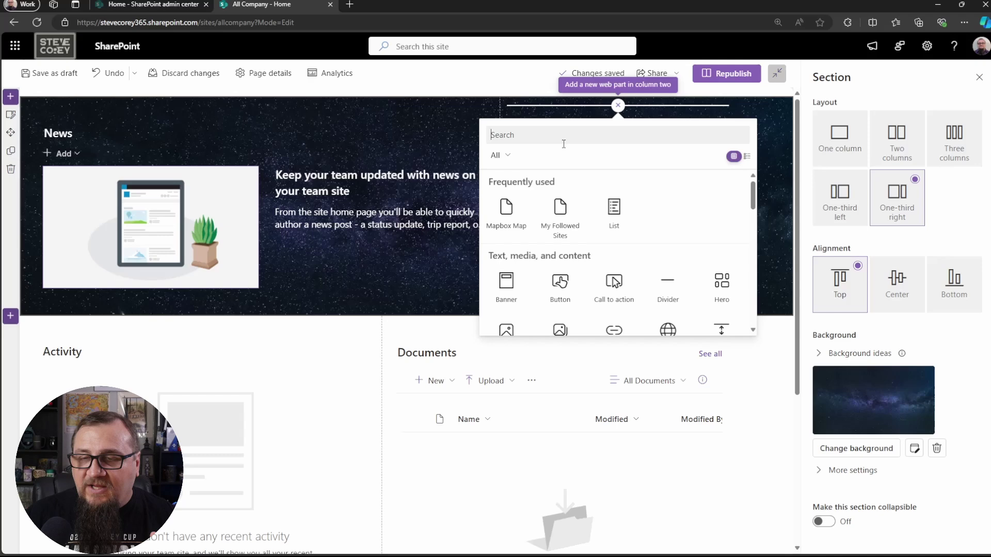
{"action": "type", "text": "image"}
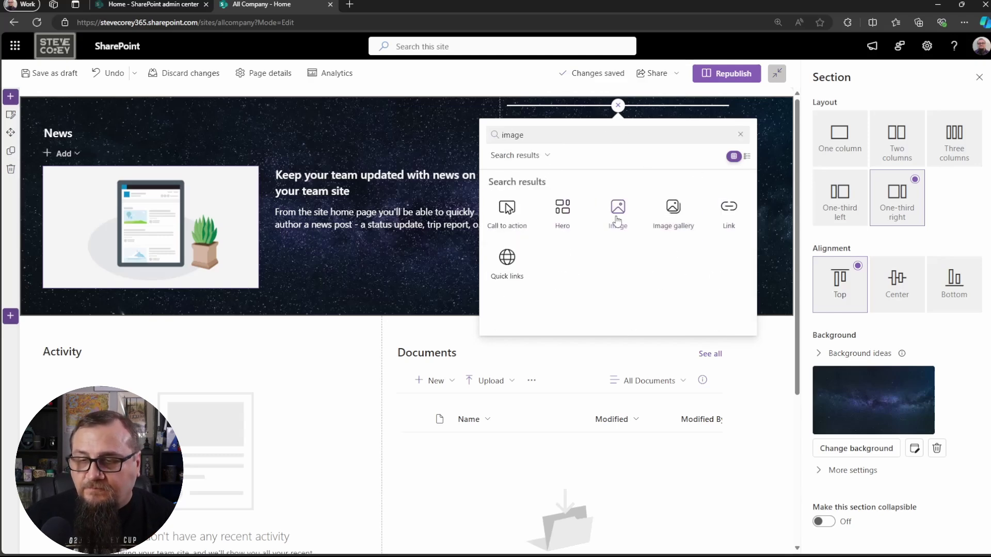
{"action": "left_click", "coordinate": [617, 220]}
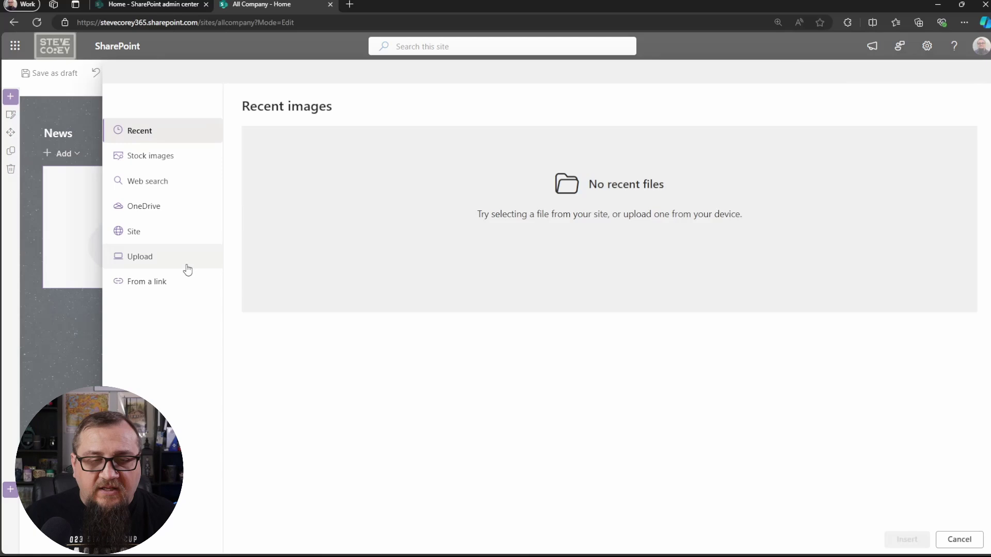
{"action": "left_click", "coordinate": [160, 161]}
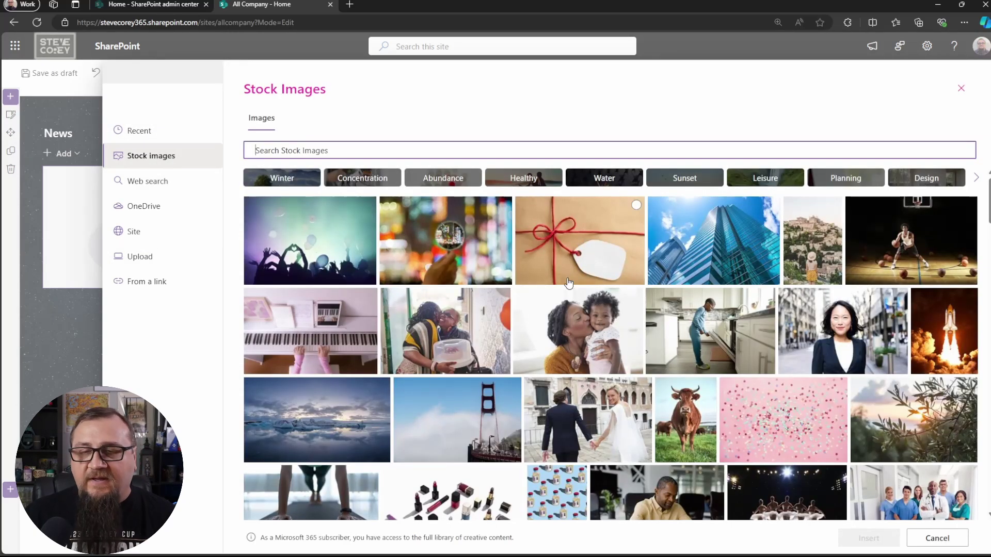
{"action": "left_click", "coordinate": [493, 268]}
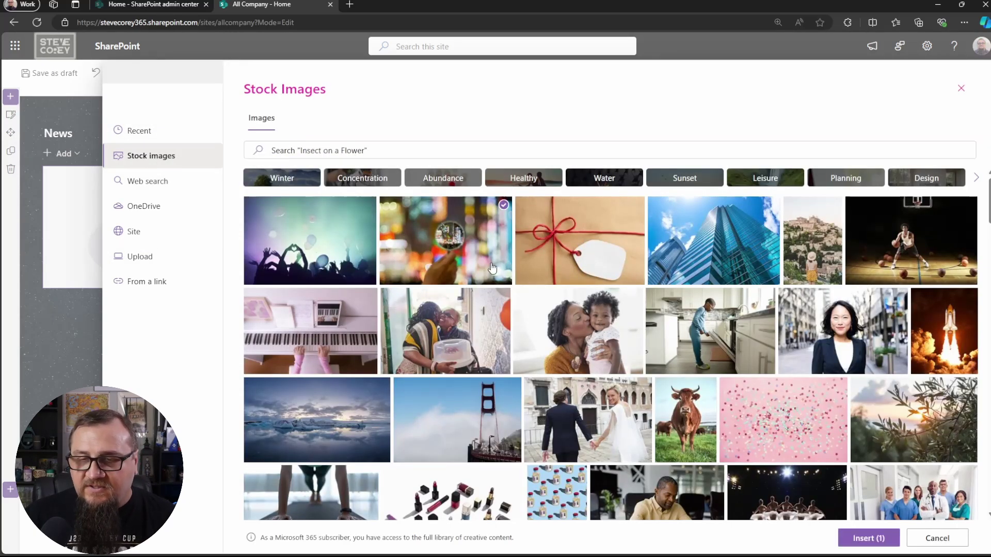
{"action": "left_click", "coordinate": [885, 538]}
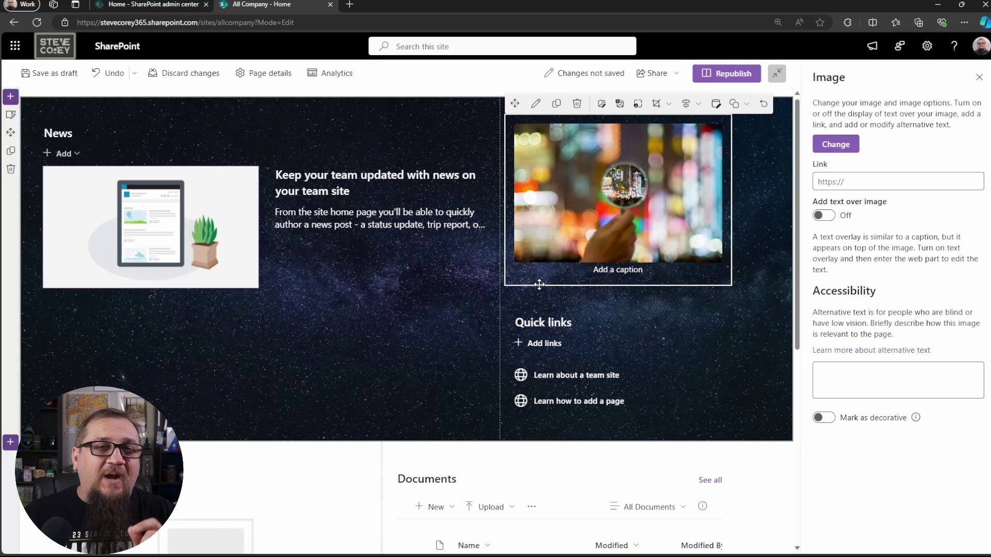
Try triangle, circle, hexagon and teardrop masks on the lens photo.
{"action": "left_click", "coordinate": [748, 105]}
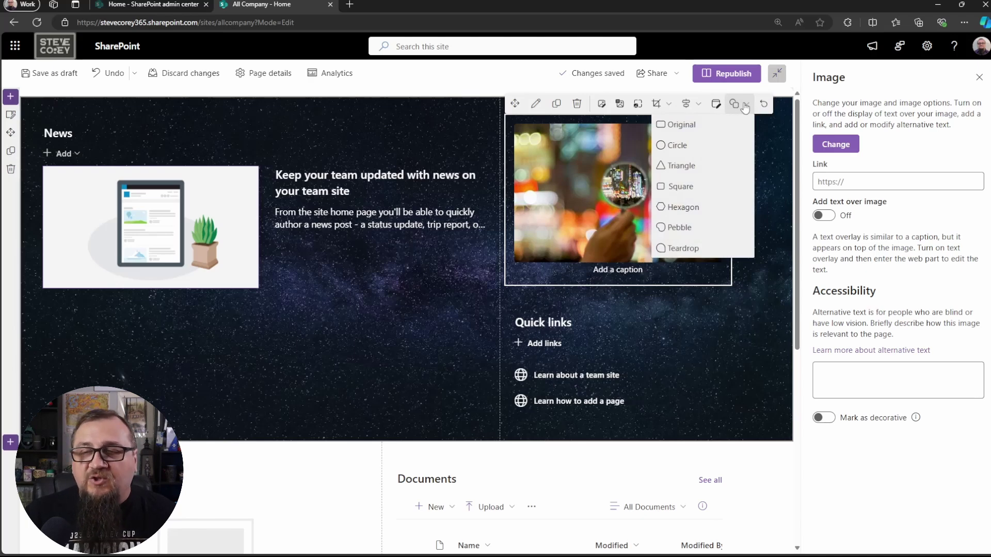
{"action": "left_click", "coordinate": [691, 165]}
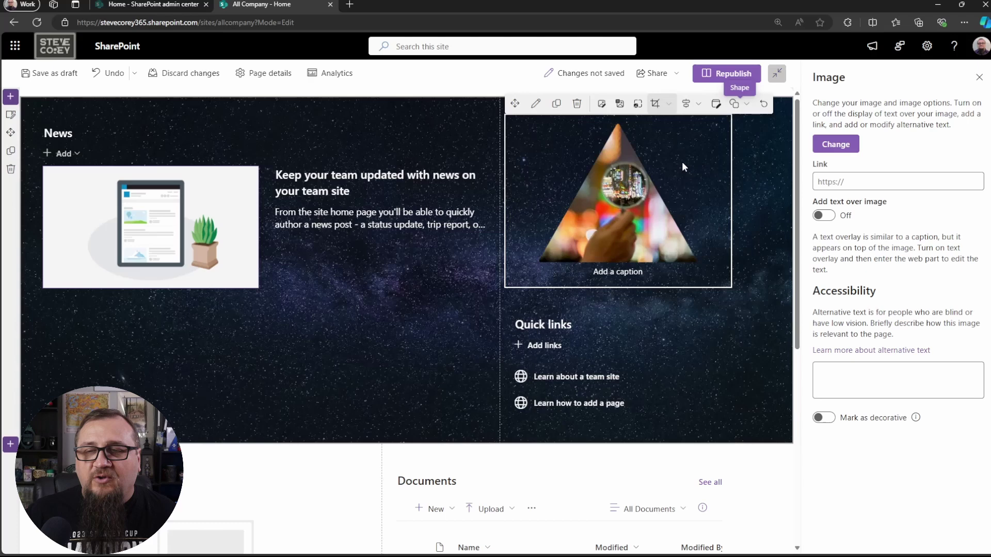
{"action": "left_click", "coordinate": [738, 106]}
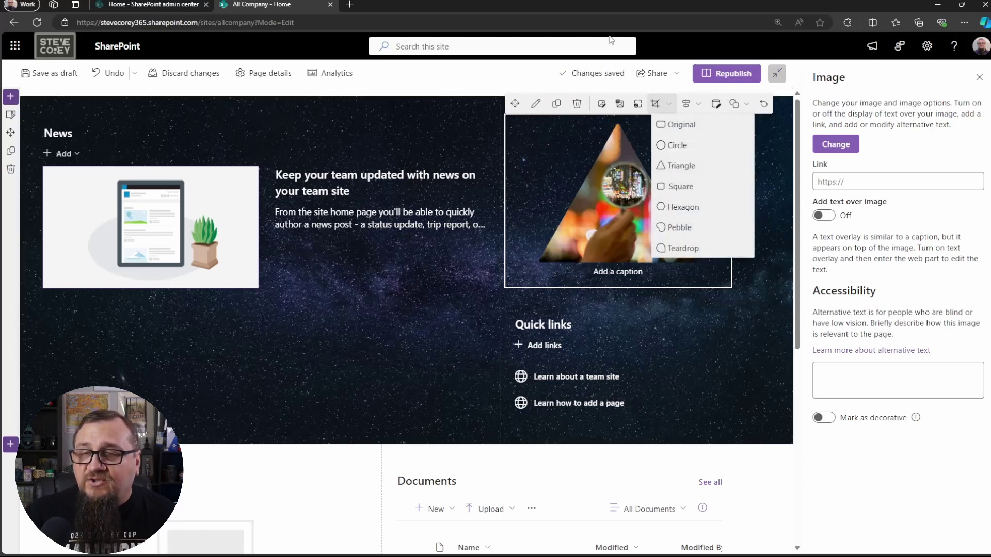
{"action": "left_click", "coordinate": [663, 180]}
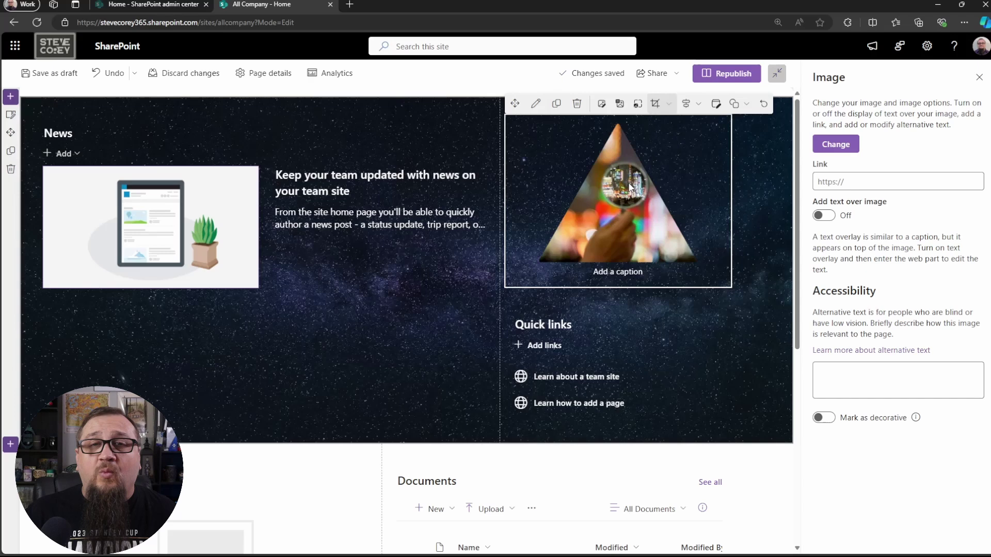
{"action": "left_click", "coordinate": [737, 104]}
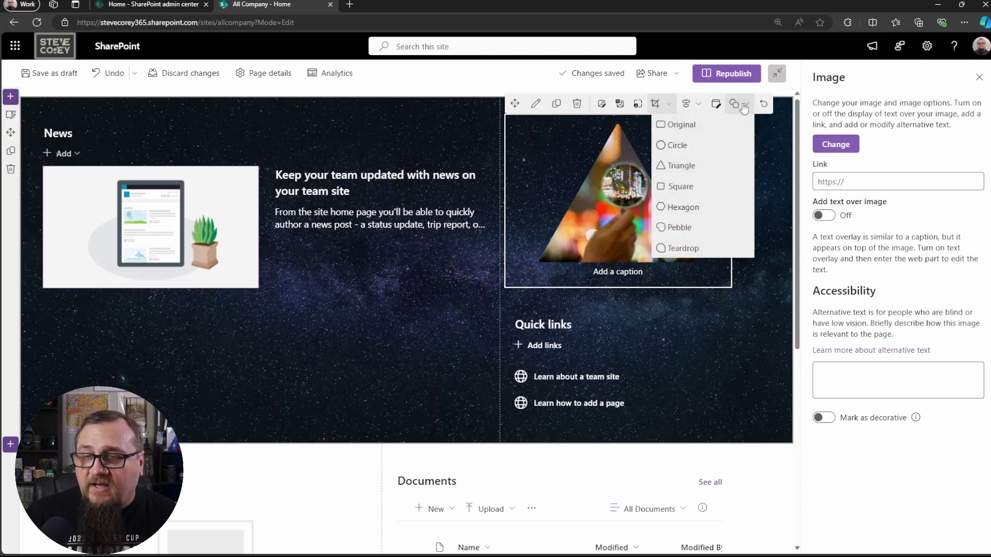
{"action": "left_click", "coordinate": [697, 147]}
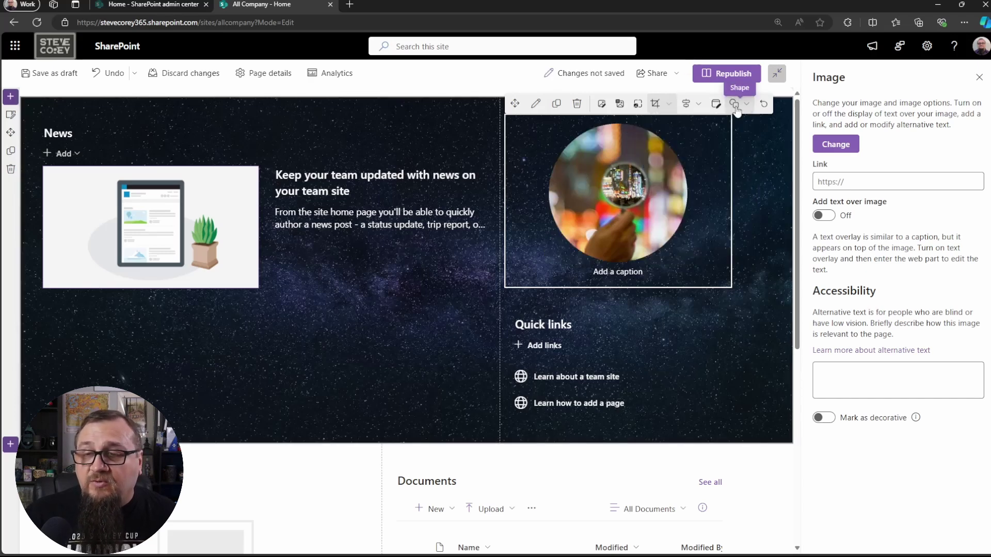
{"action": "left_click", "coordinate": [734, 104]}
{"action": "left_click", "coordinate": [704, 205]}
{"action": "left_click", "coordinate": [735, 104]}
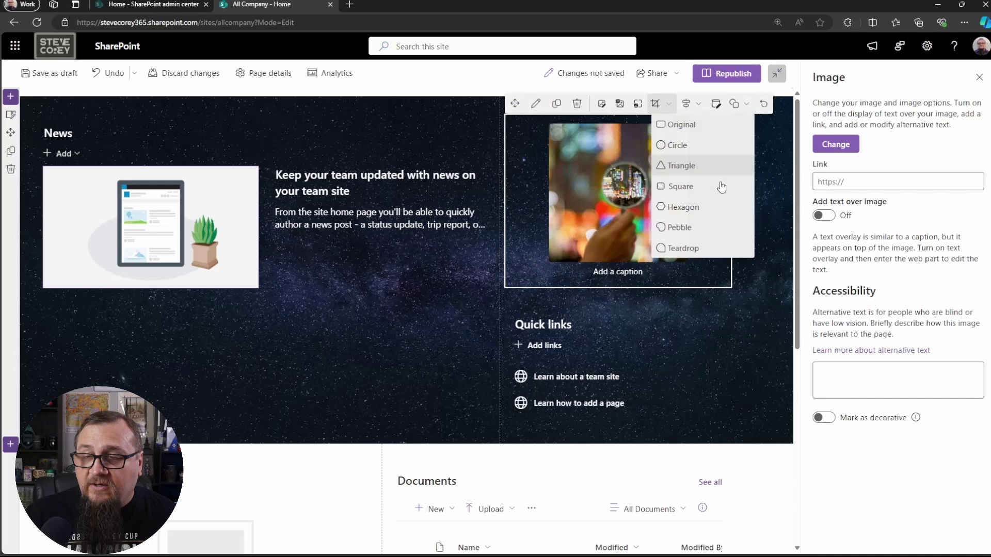
{"action": "left_click", "coordinate": [702, 249]}
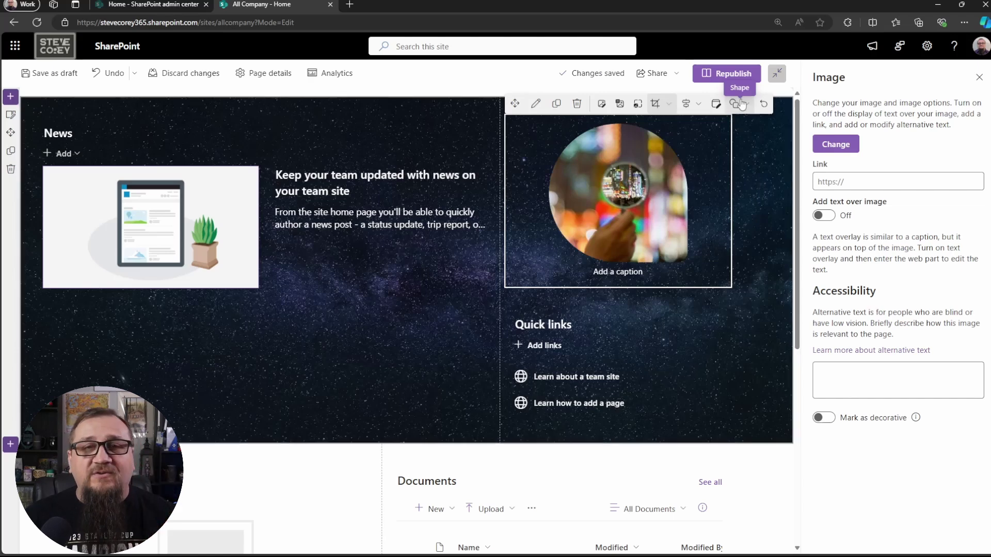
Try the pebble and original shapes, then settle on a triangle mask.
{"action": "left_click", "coordinate": [742, 104]}
{"action": "left_click", "coordinate": [682, 228]}
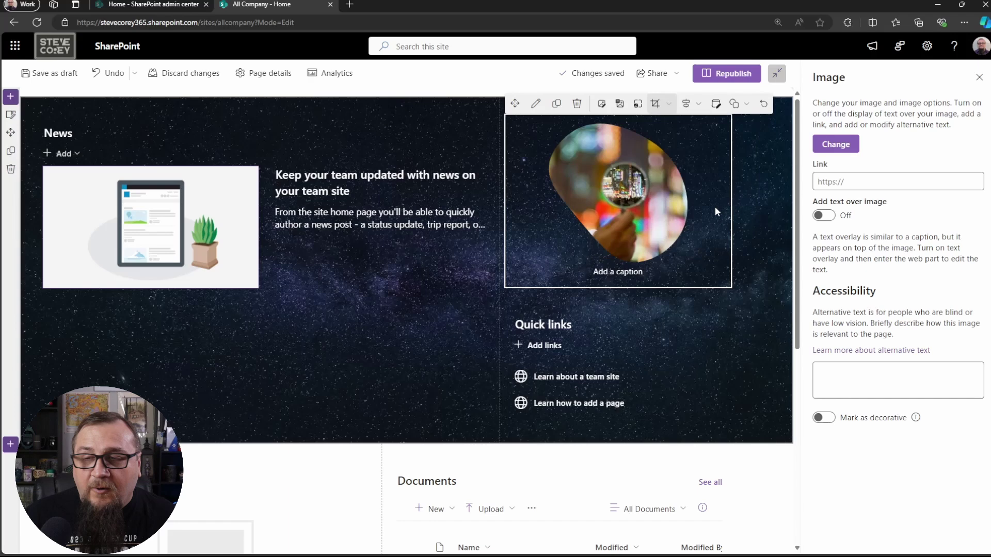
{"action": "left_click", "coordinate": [732, 103]}
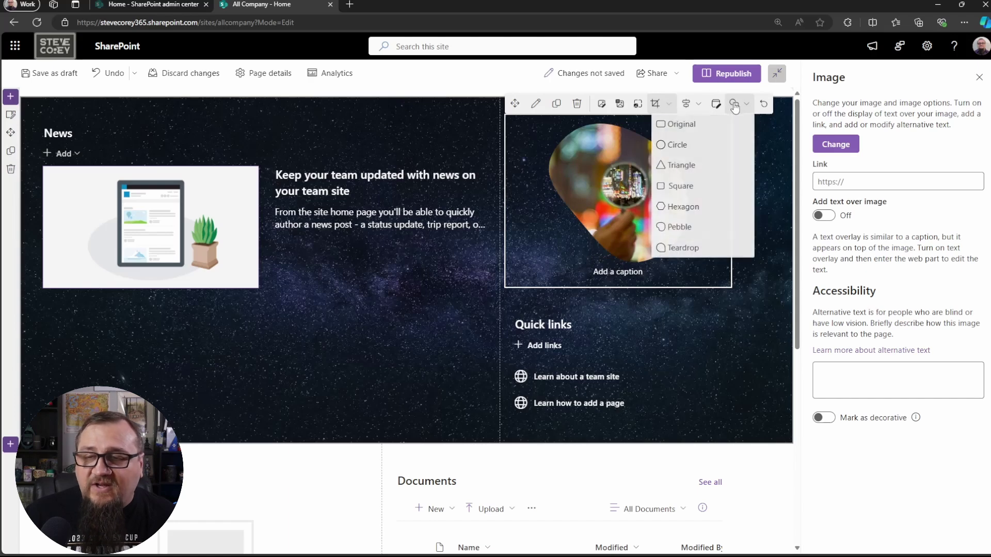
{"action": "left_click", "coordinate": [705, 171]}
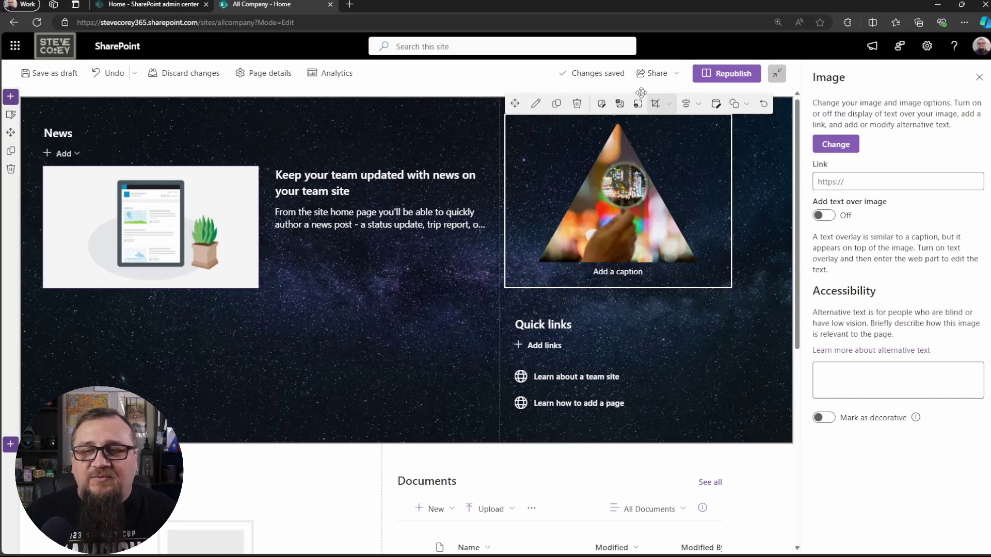
{"action": "left_click", "coordinate": [738, 108]}
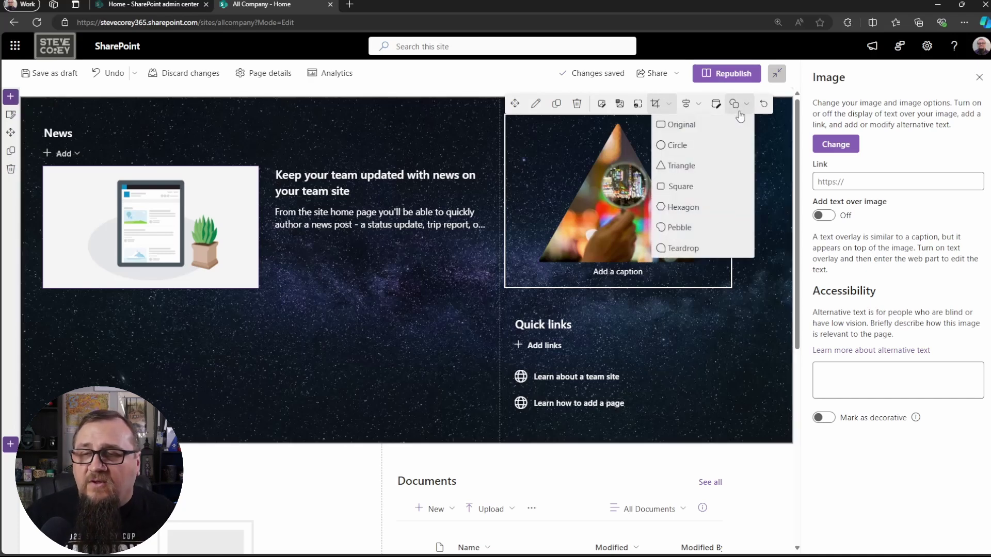
{"action": "left_click", "coordinate": [678, 125]}
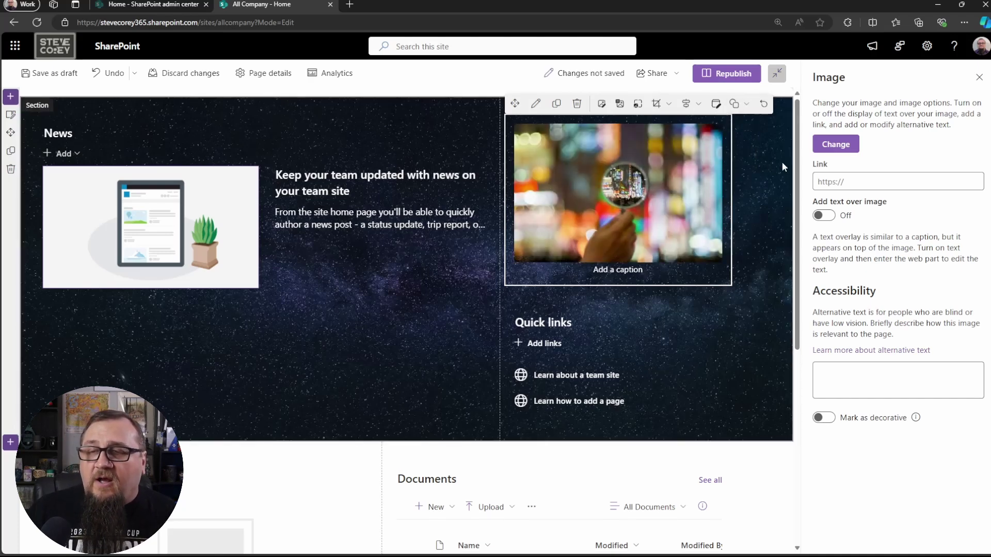
{"action": "left_click", "coordinate": [736, 109]}
{"action": "left_click", "coordinate": [695, 163]}
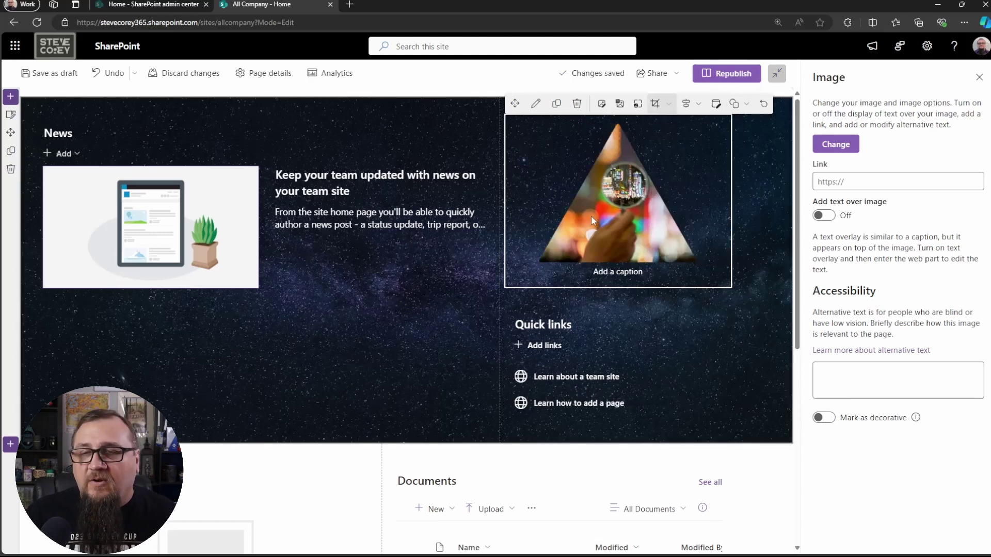
Show the starry section's settings, then dismiss the web part picker without adding anything.
{"action": "left_click", "coordinate": [343, 106]}
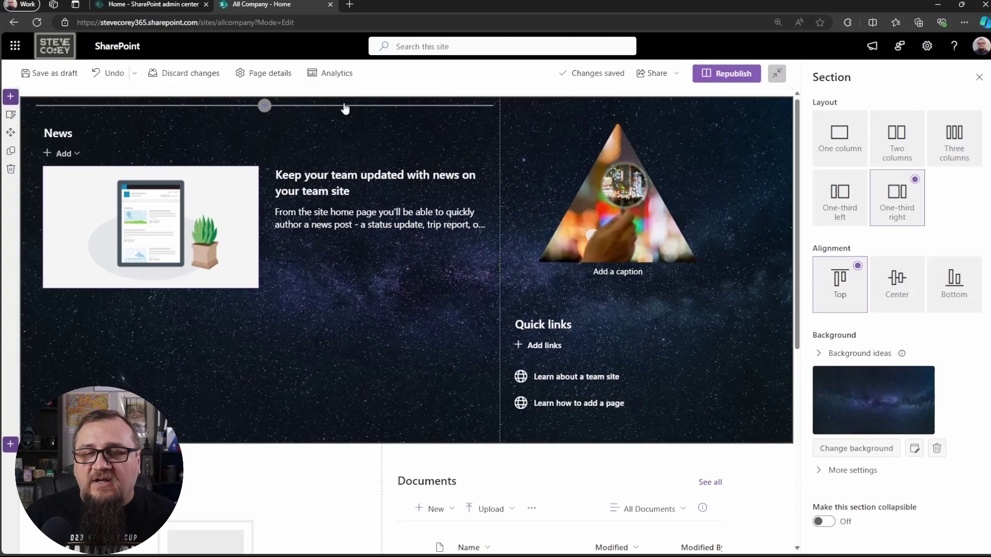
{"action": "left_click", "coordinate": [265, 105]}
{"action": "left_click", "coordinate": [440, 93]}
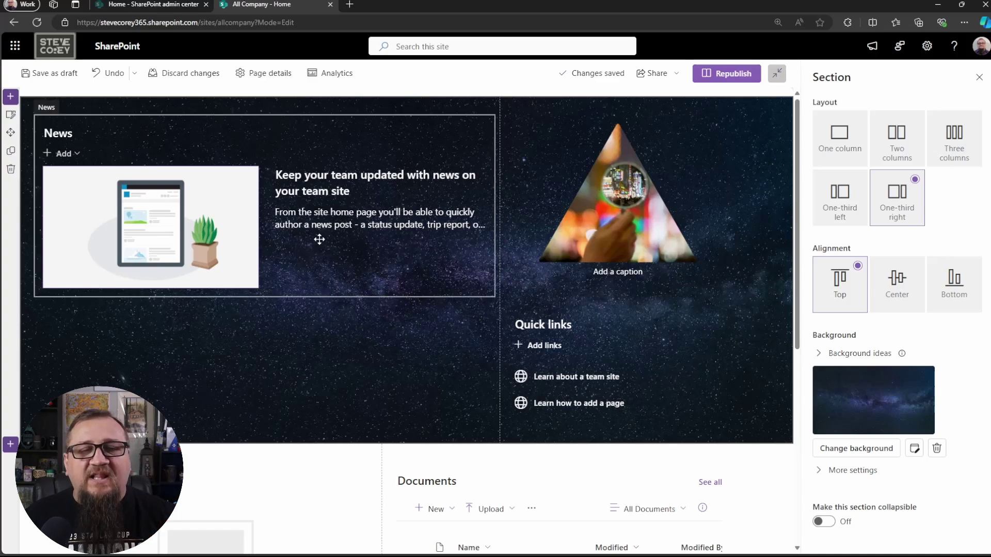
Exit edit mode, saving the home page as a draft to view it as visitors do.
{"action": "left_click", "coordinate": [51, 73]}
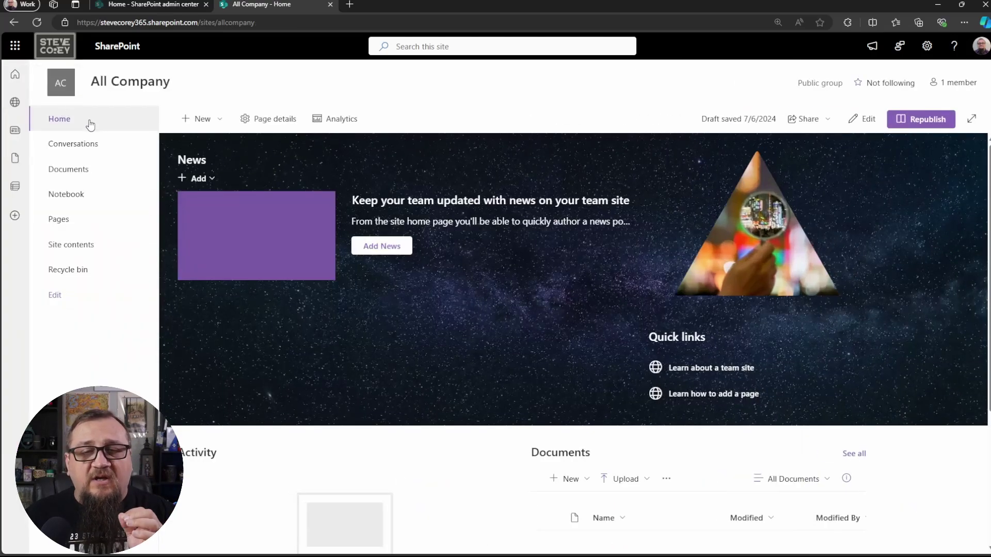